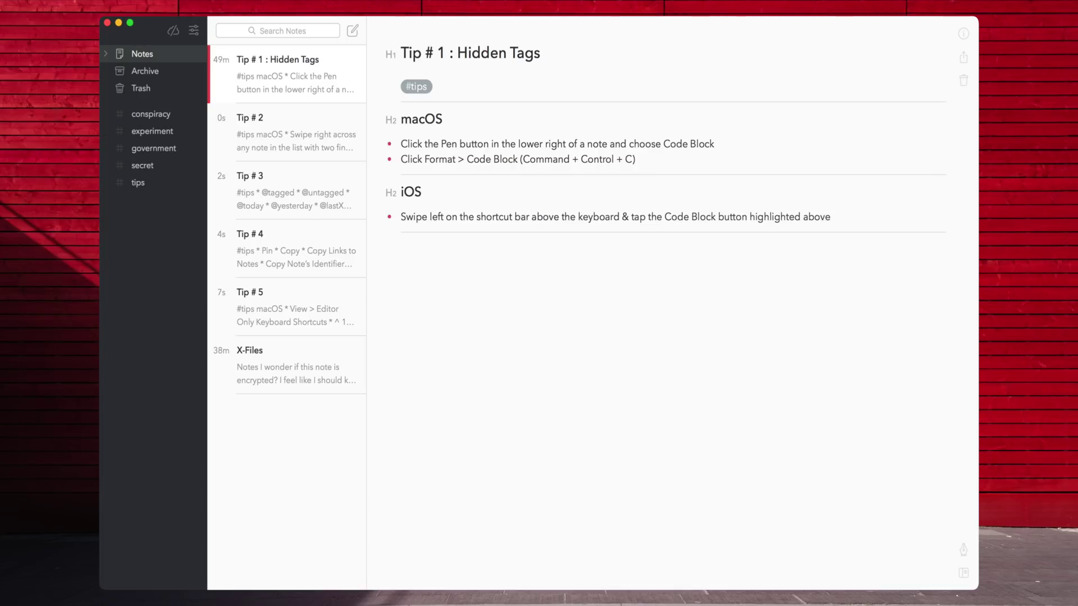
- Wrap the X-Files note's four Hidden Tags in a code block so they leave the tag list
left_click(323, 351)
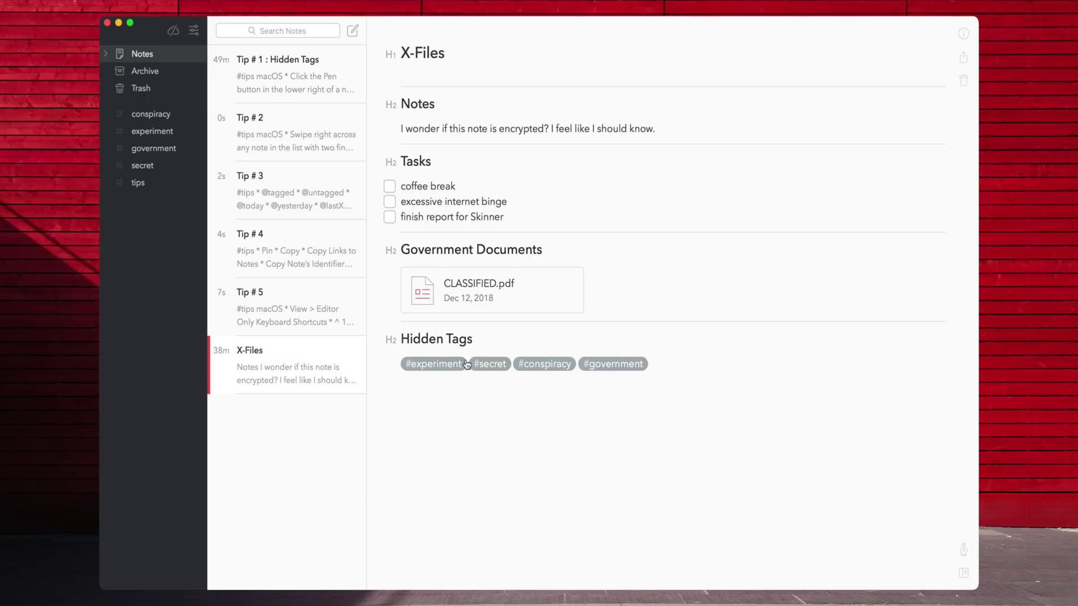
left_click_drag(646, 366, 435, 366)
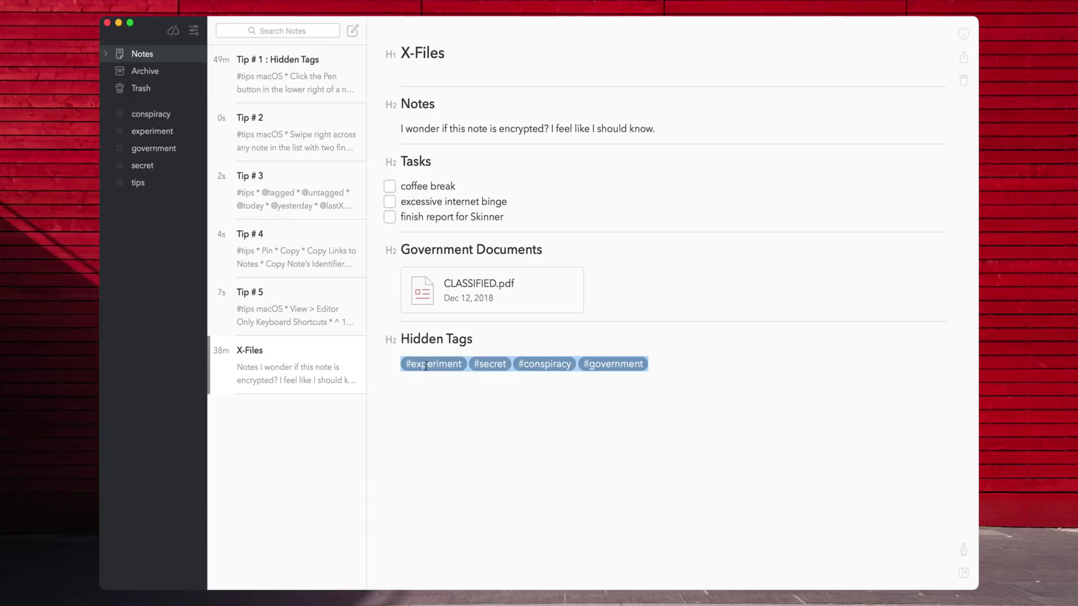
left_click(964, 550)
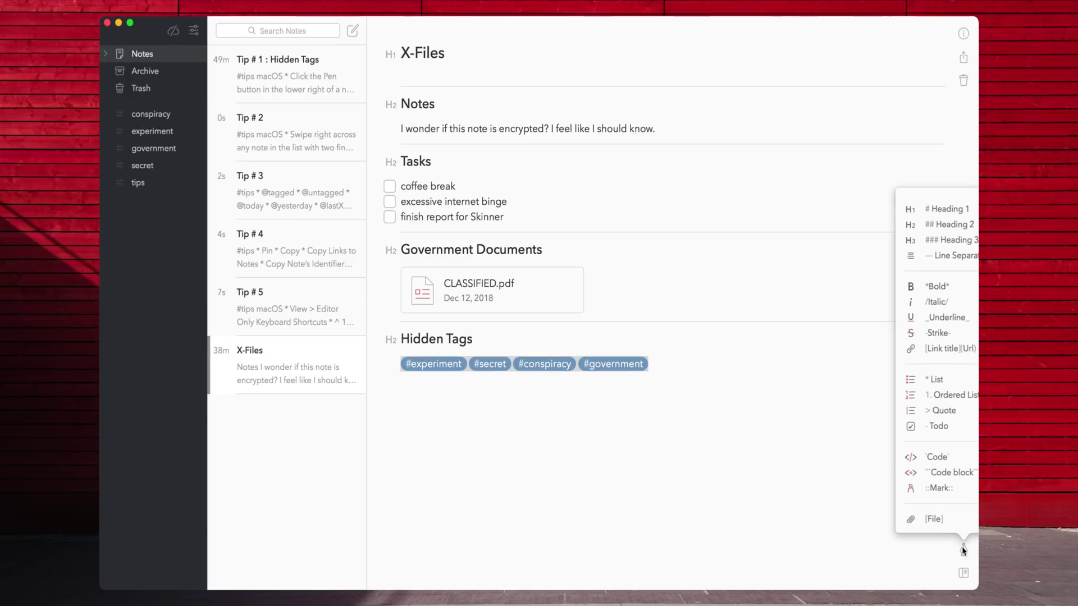
left_click(951, 475)
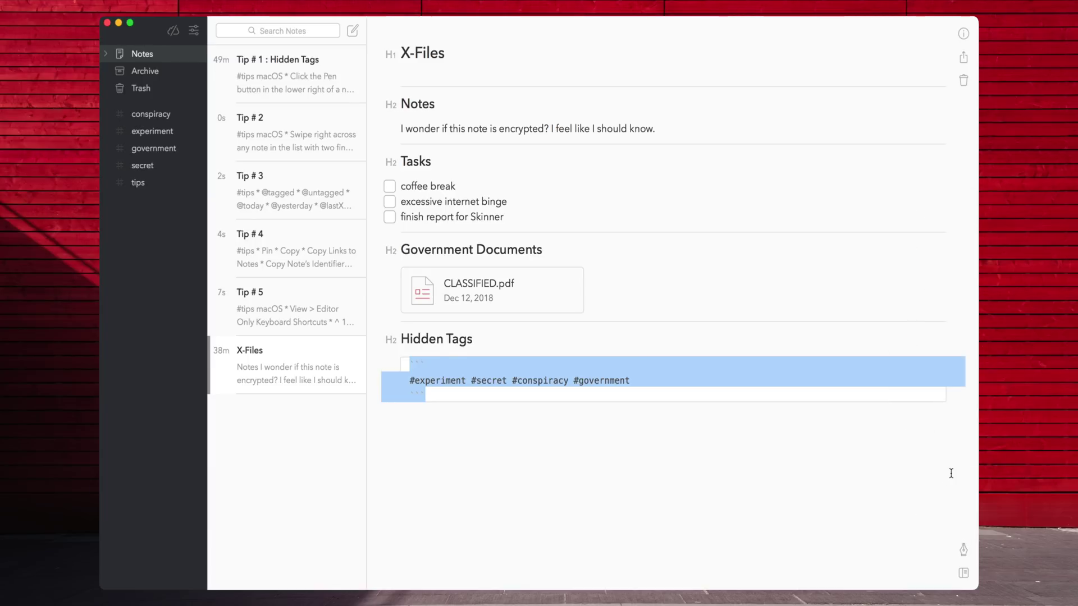
left_click(481, 336)
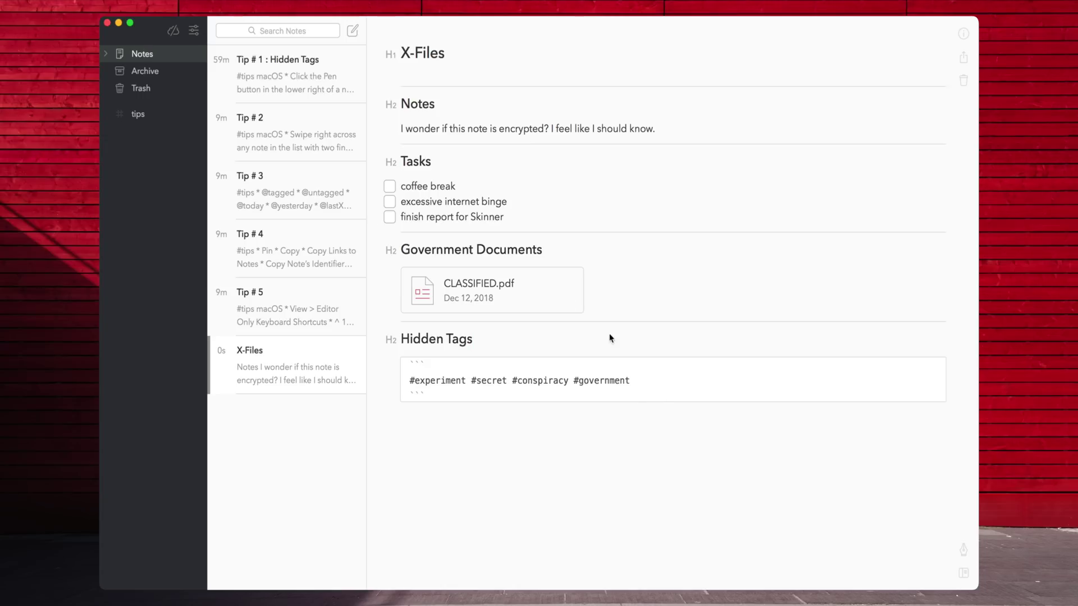
- Remove the code block from the X-Files tag line so its four tags become real again
left_click_drag(645, 379, 409, 380)
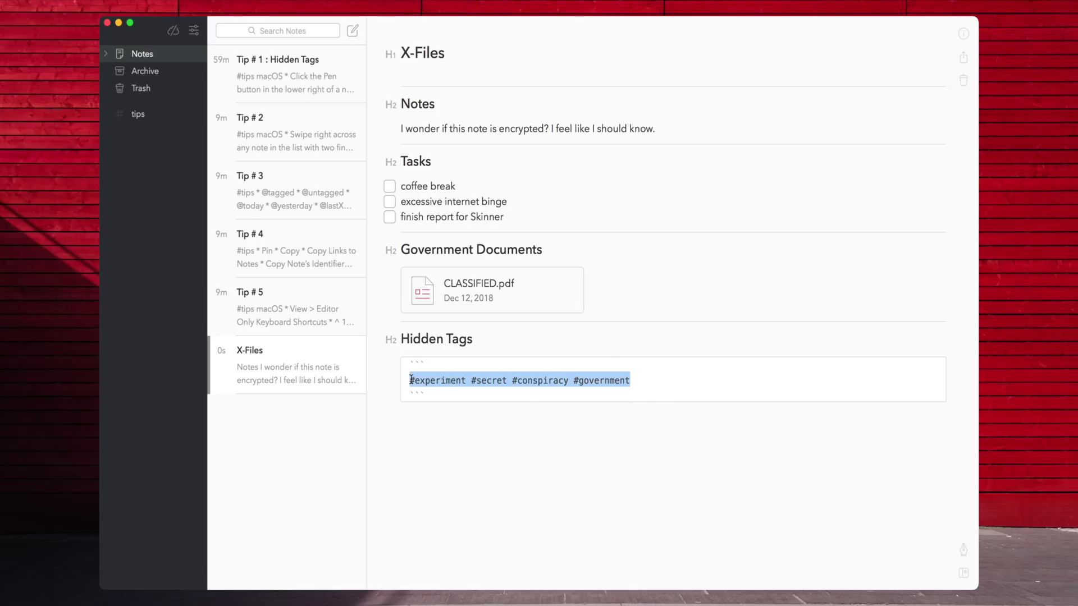
left_click(963, 549)
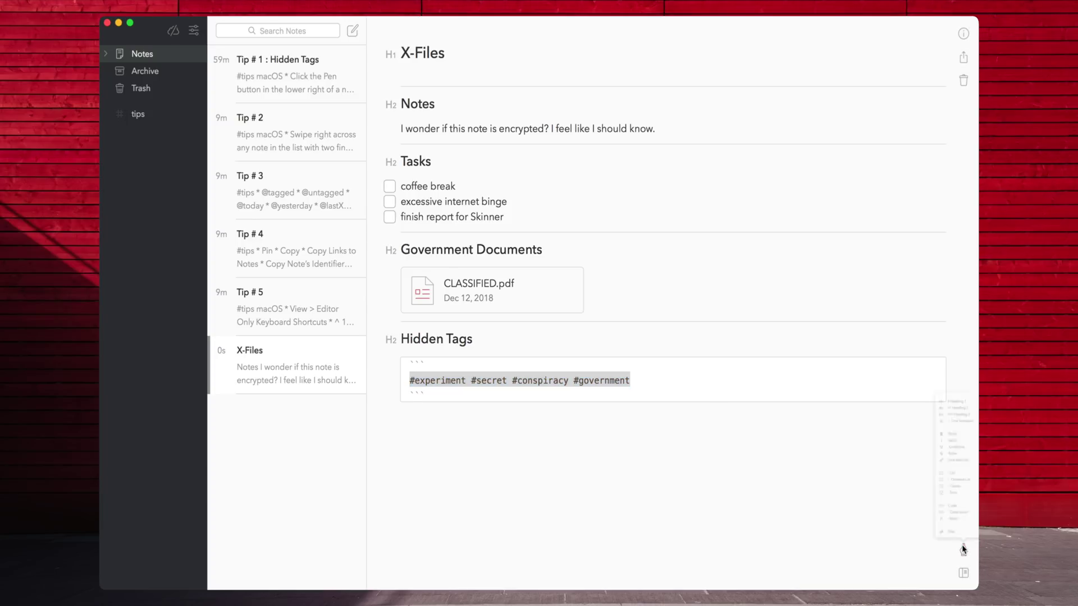
left_click(953, 473)
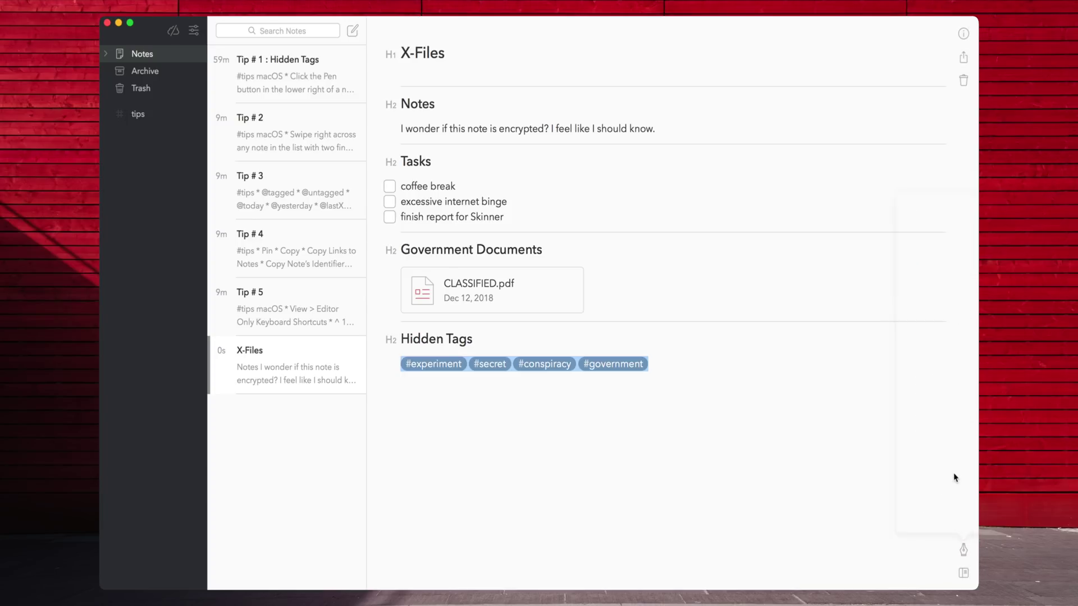
left_click(504, 340)
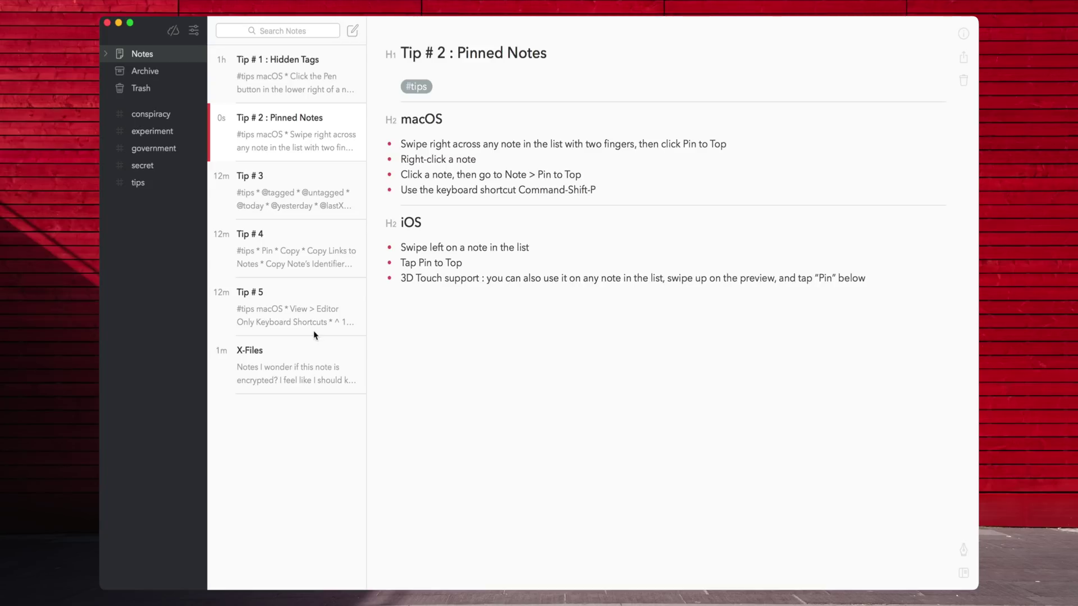
left_click(314, 348)
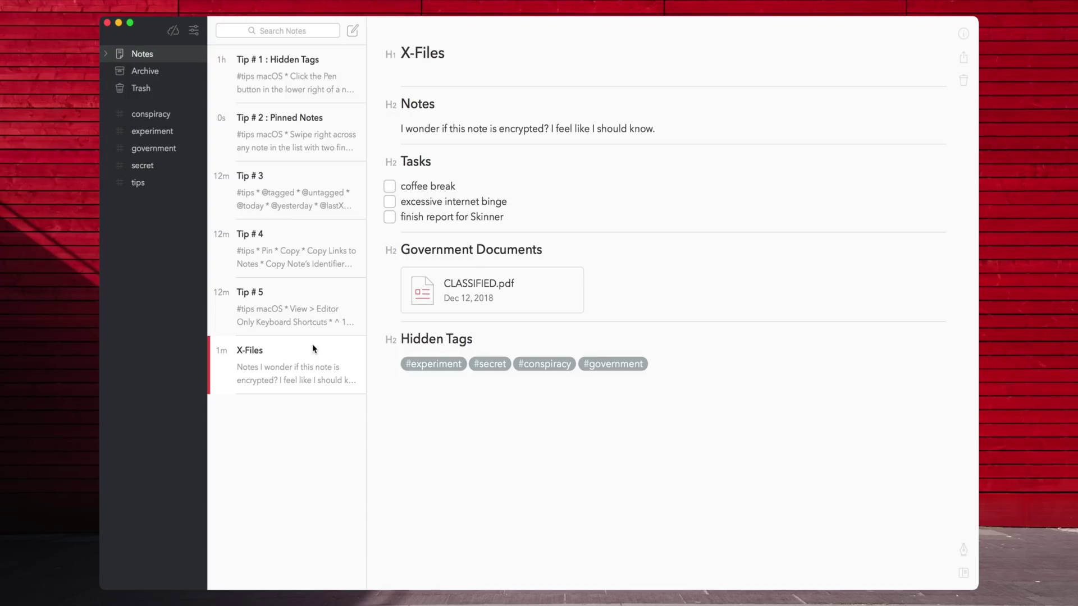
- Pin the X-Files note to the top of the notes list via its context menu
right_click(313, 349)
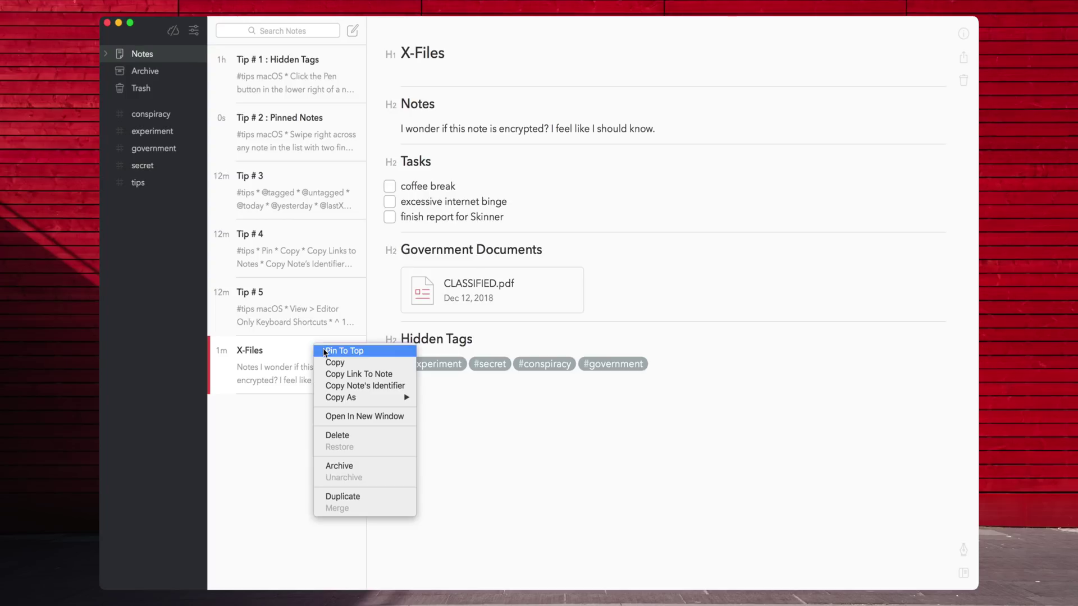
left_click(324, 351)
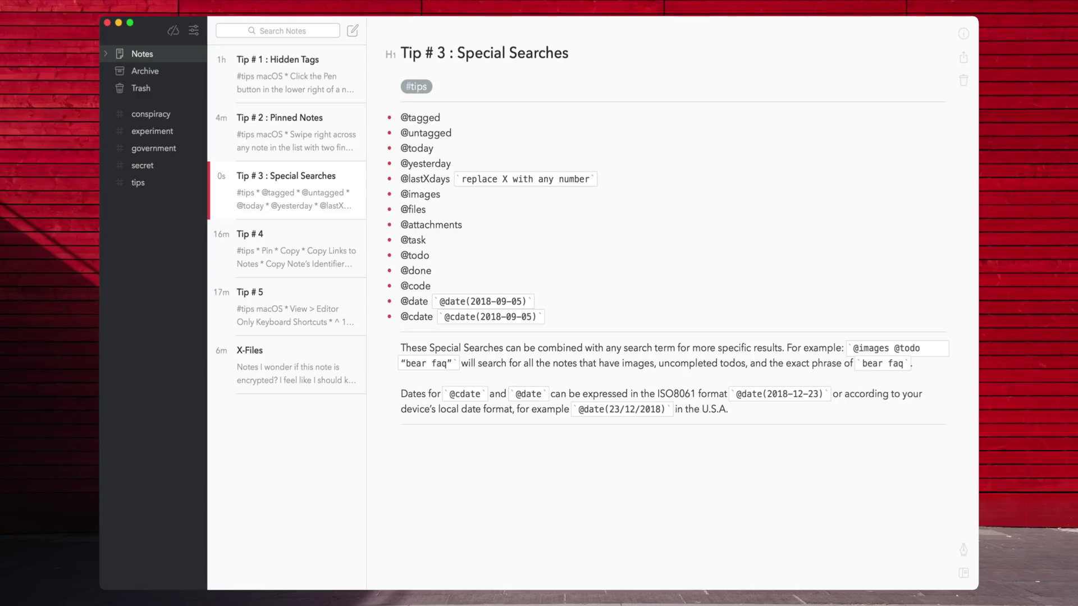
left_click(275, 35)
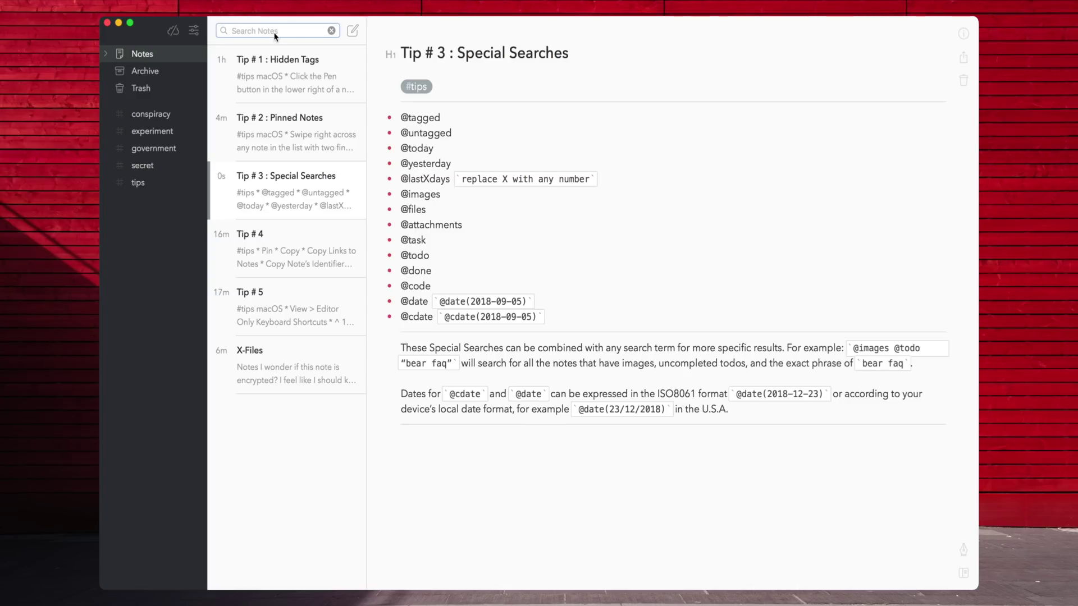
type("@task")
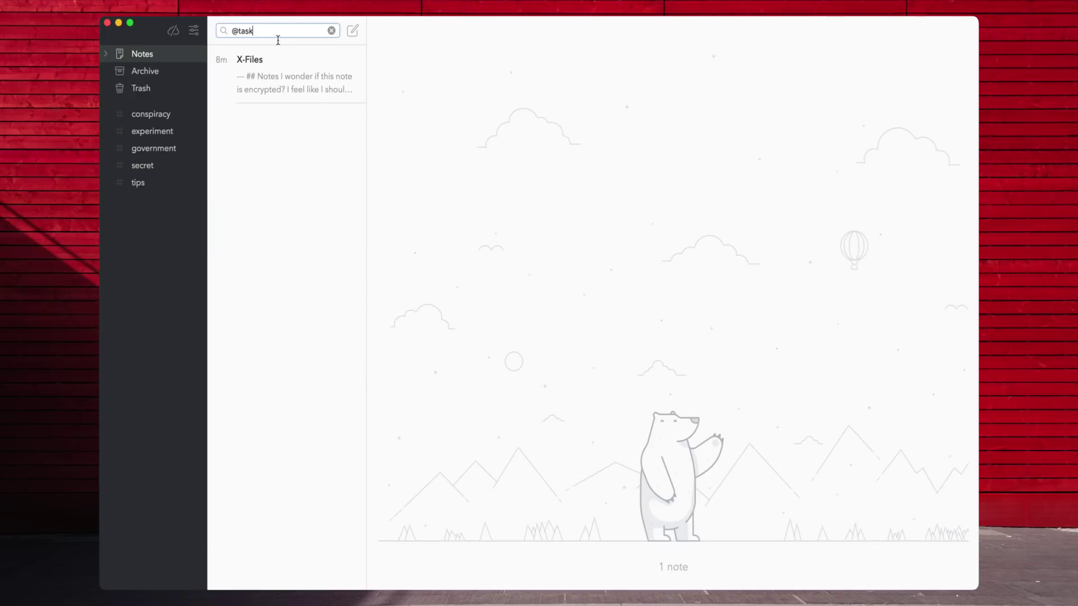
left_click(289, 70)
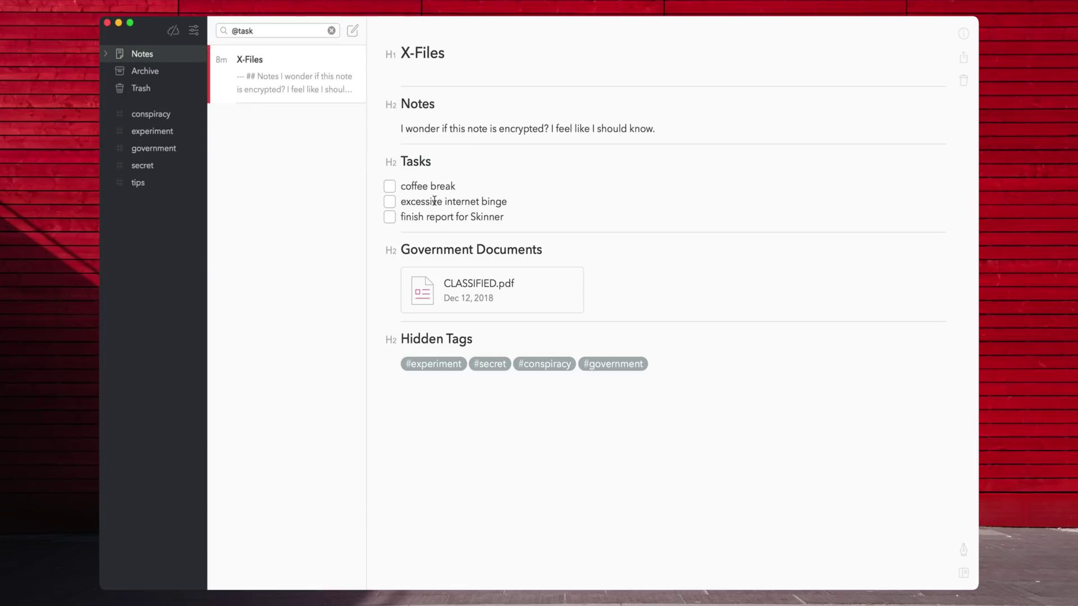
left_click(332, 31)
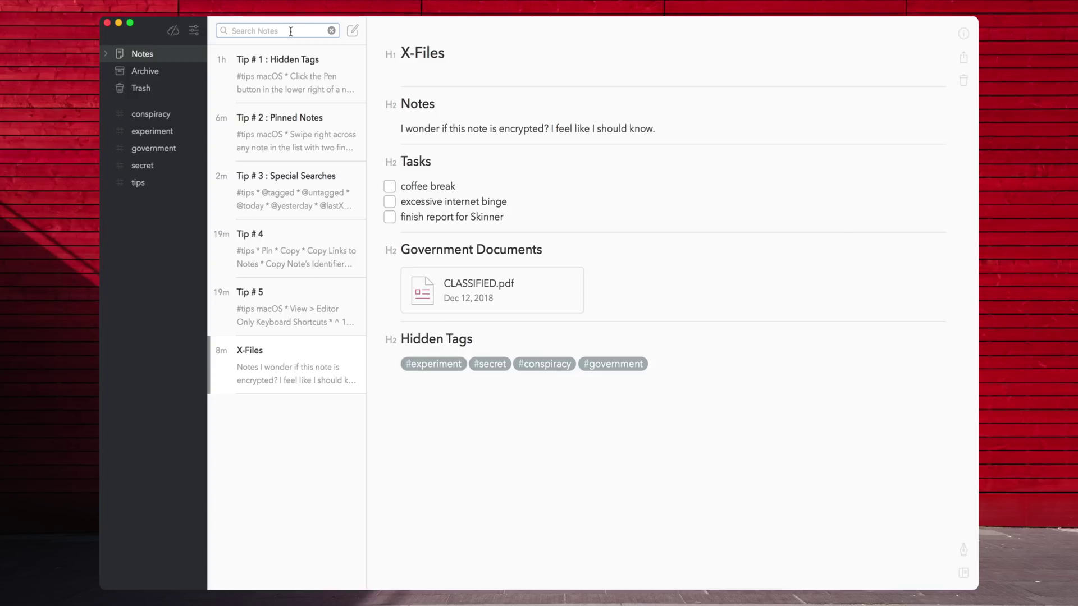
type("@files")
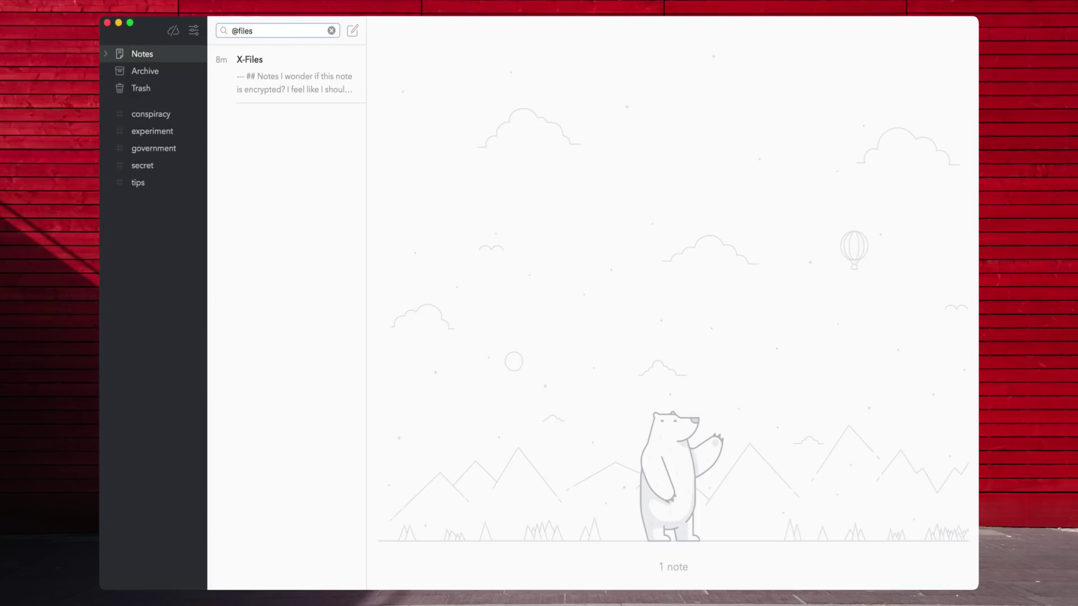
left_click(301, 56)
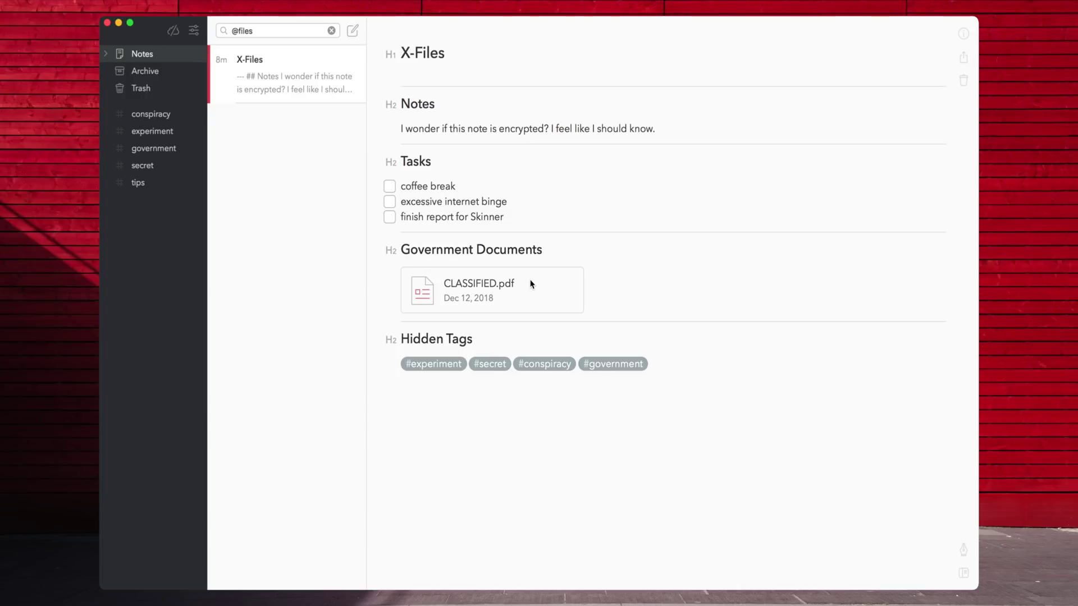
left_click(331, 31)
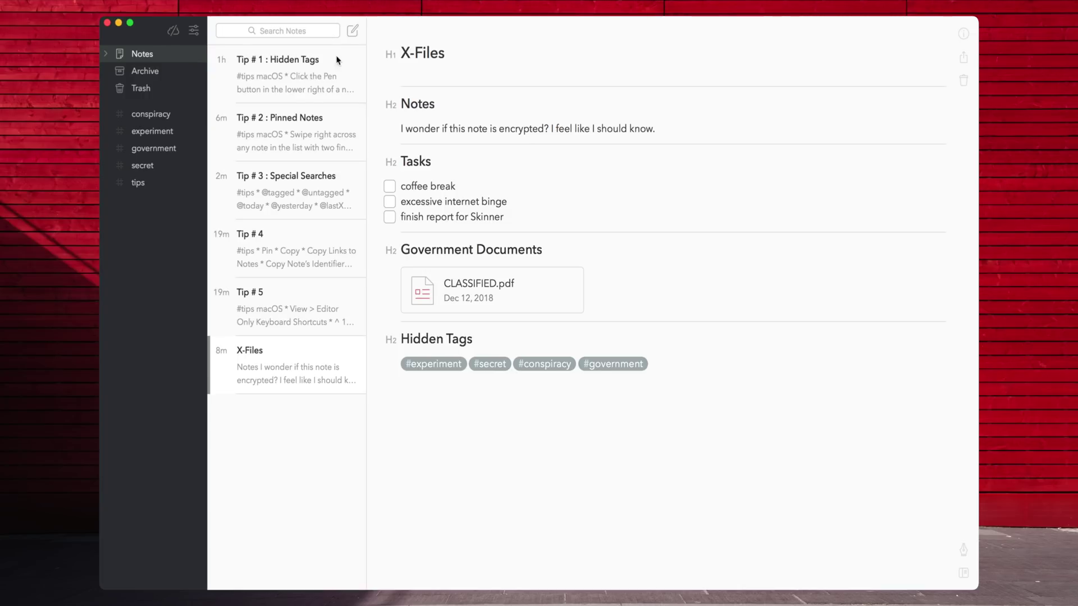
left_click(316, 179)
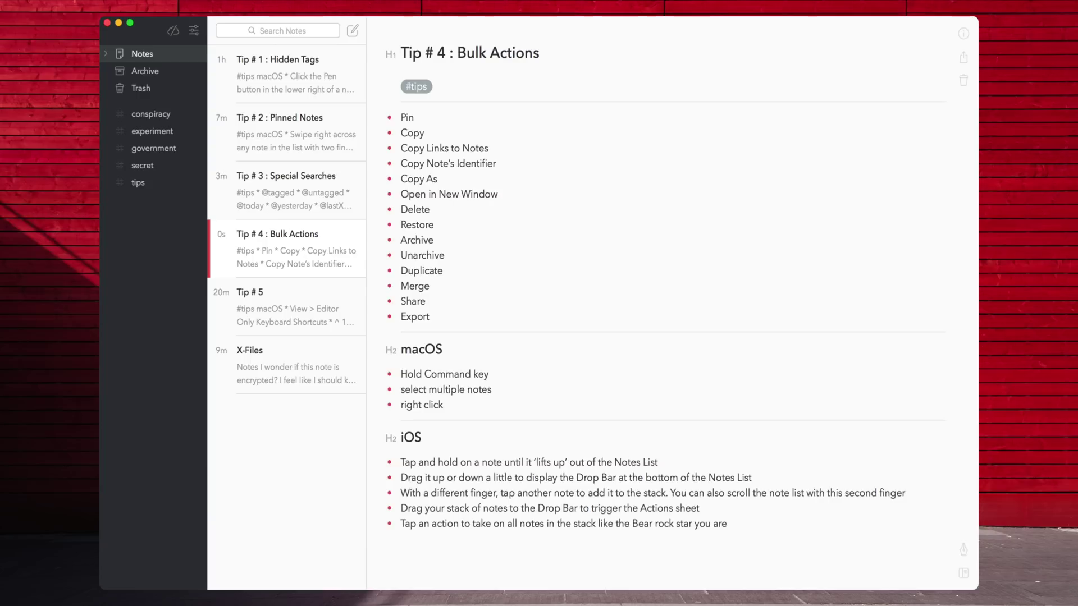
- Select Tip # 1 through Tip # 5, merge them into one note, and scroll through it
left_click(303, 76)
left_click(301, 144, "super")
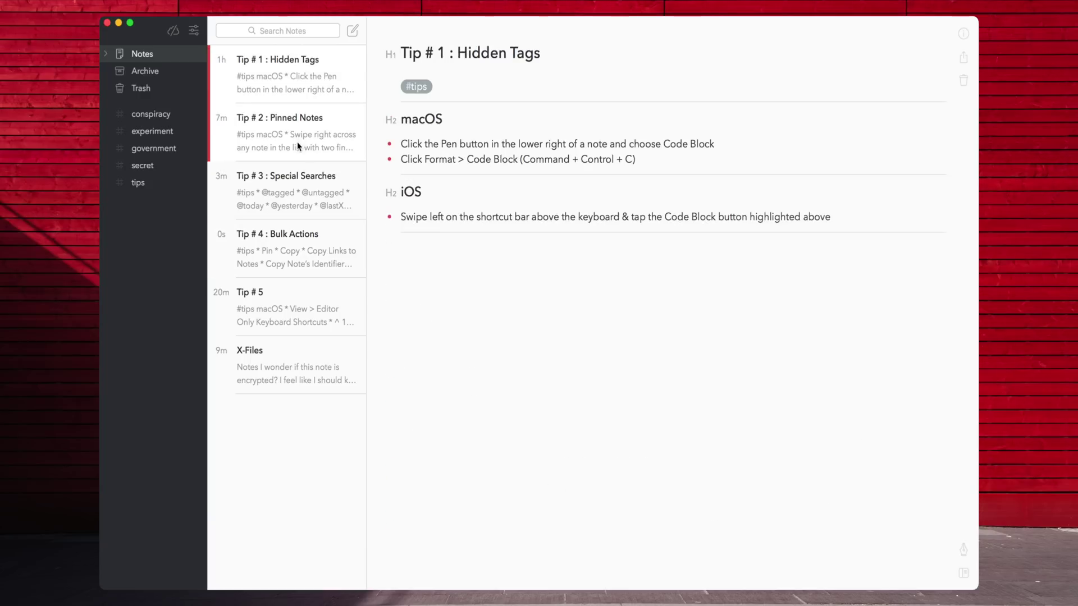
left_click(301, 212, "super")
left_click(301, 251, "super")
left_click(297, 300, "super")
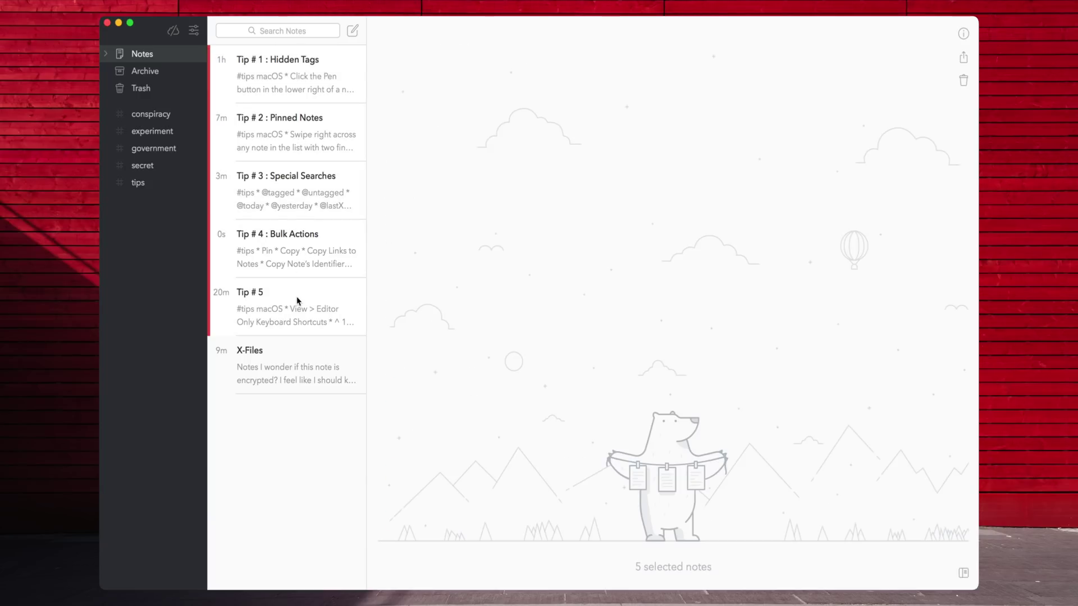
right_click(297, 301)
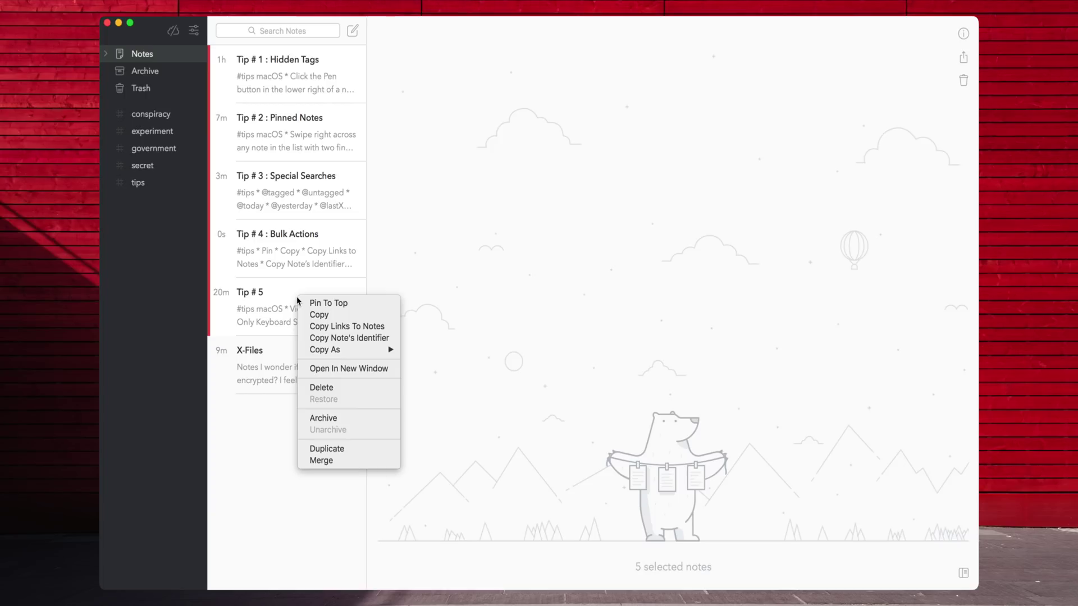
left_click(323, 459)
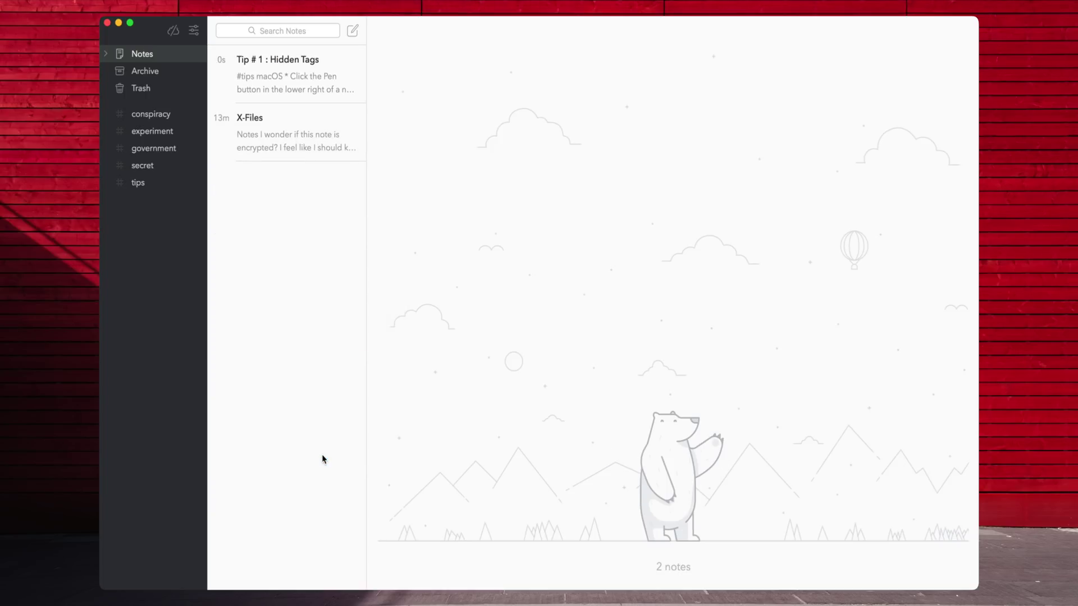
left_click(293, 78)
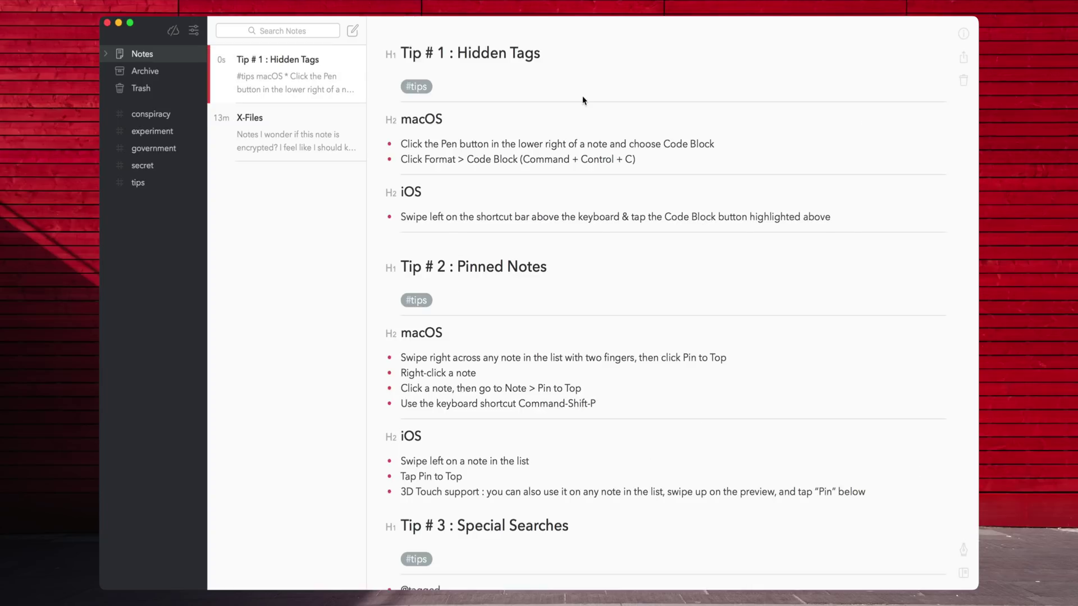
scroll(673, 57, "down", 10)
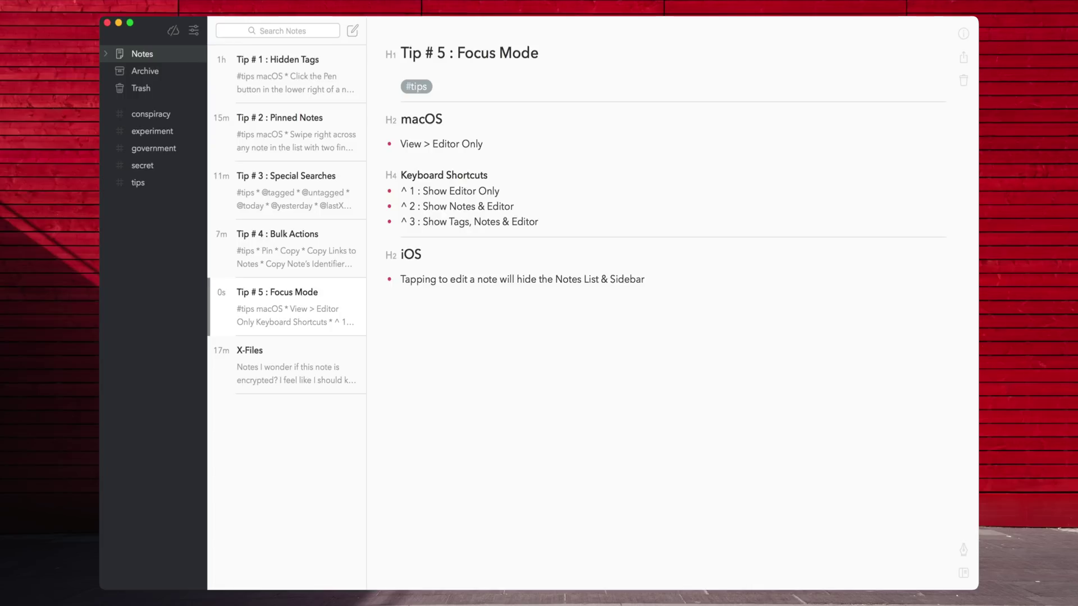
- Switch to Editor Only (Ctrl+1), Notes & Editor (Ctrl+2), then all three panels (Ctrl+3)
key("ctrl+1")
key("ctrl+2")
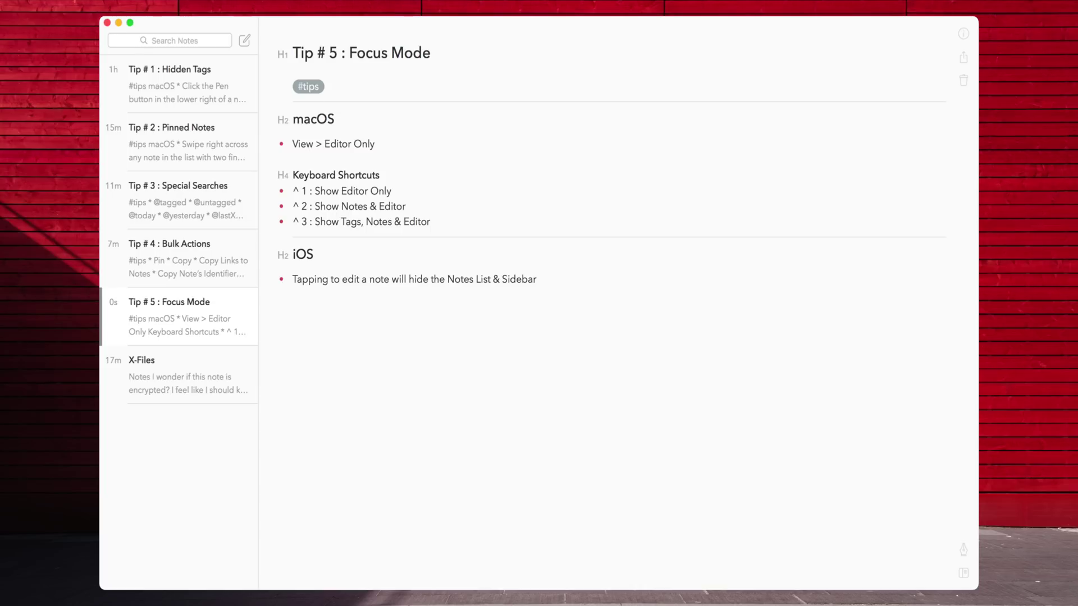
key("ctrl+3")
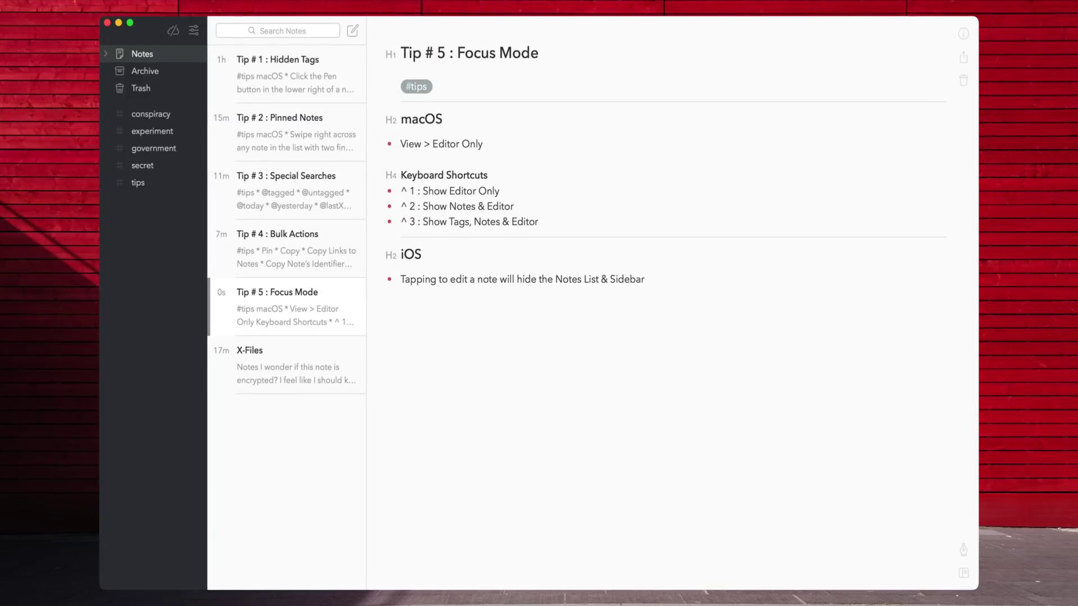